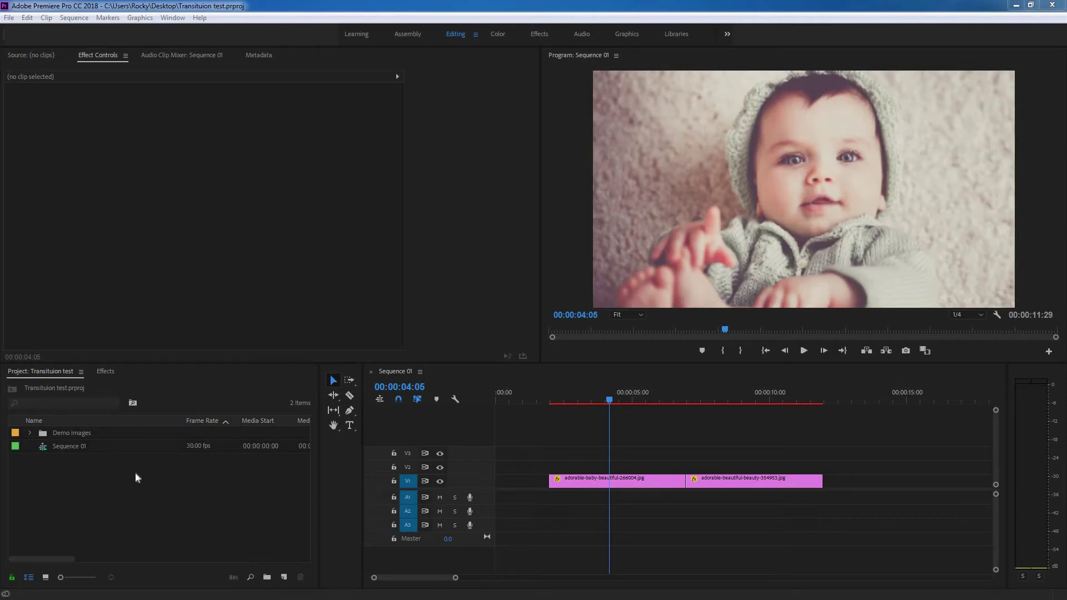
Scrub the Sequence 01 playhead from 00:00:03:26 to 00:00:07:25 to preview both photos
{"action": "left_click", "coordinate": [645, 410]}
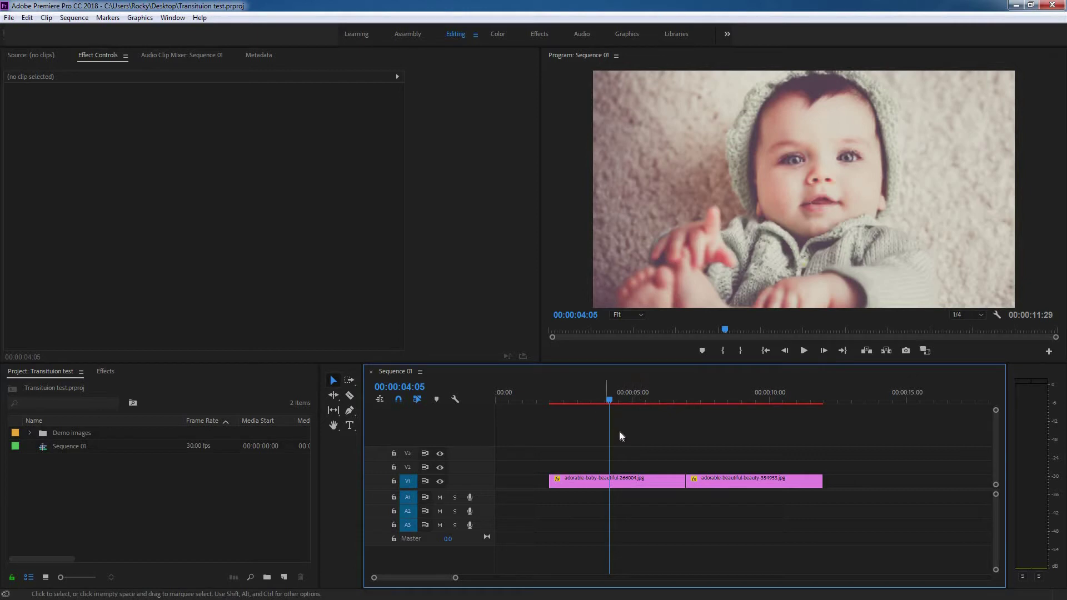
{"action": "left_click", "coordinate": [601, 399]}
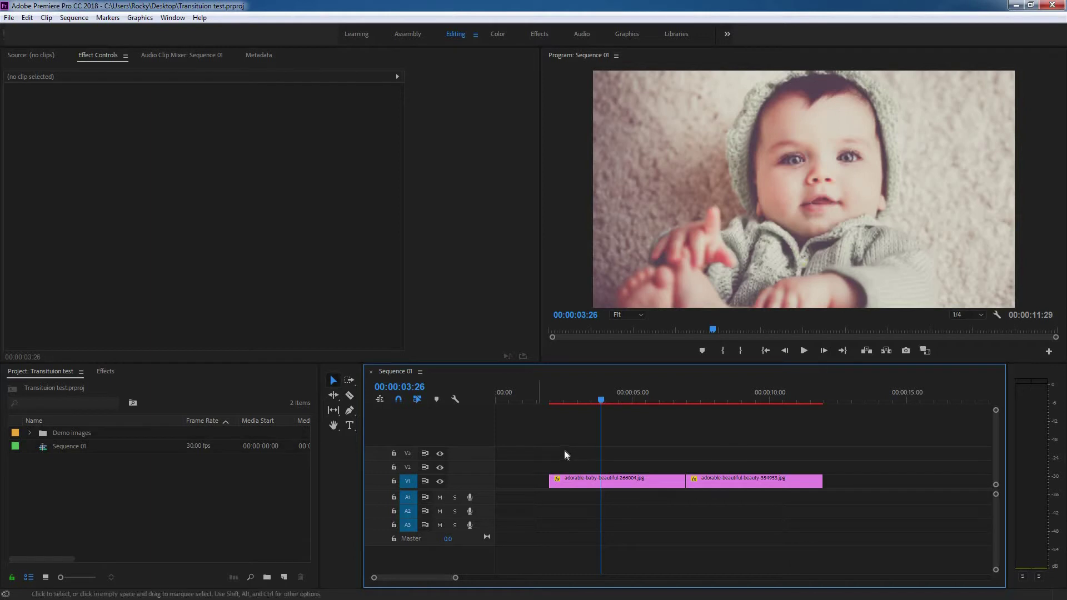
{"action": "left_click", "coordinate": [643, 395]}
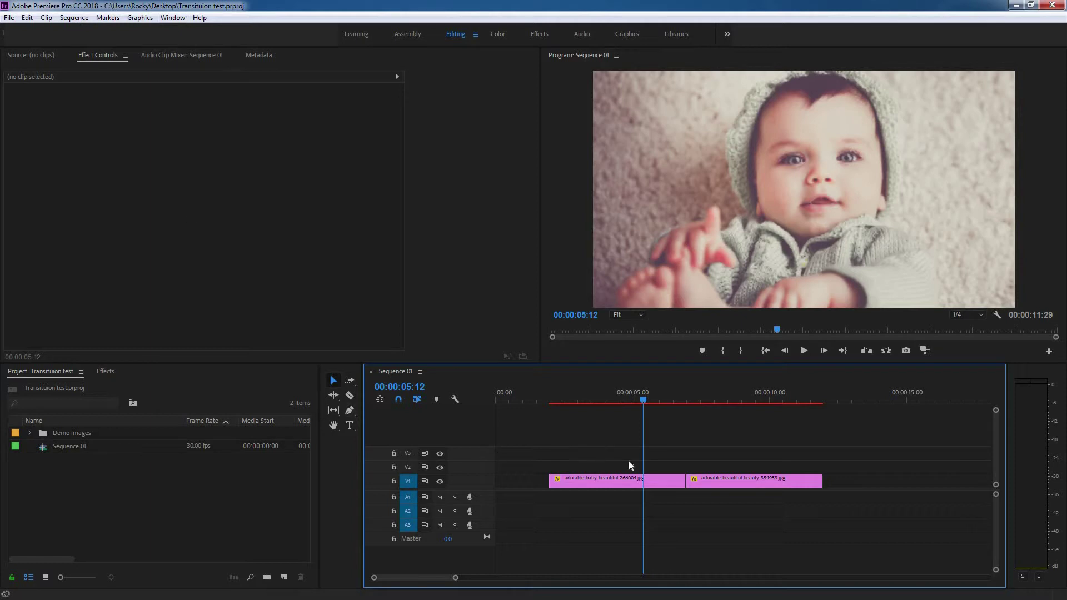
{"action": "left_click", "coordinate": [710, 396]}
{"action": "left_click", "coordinate": [124, 481]}
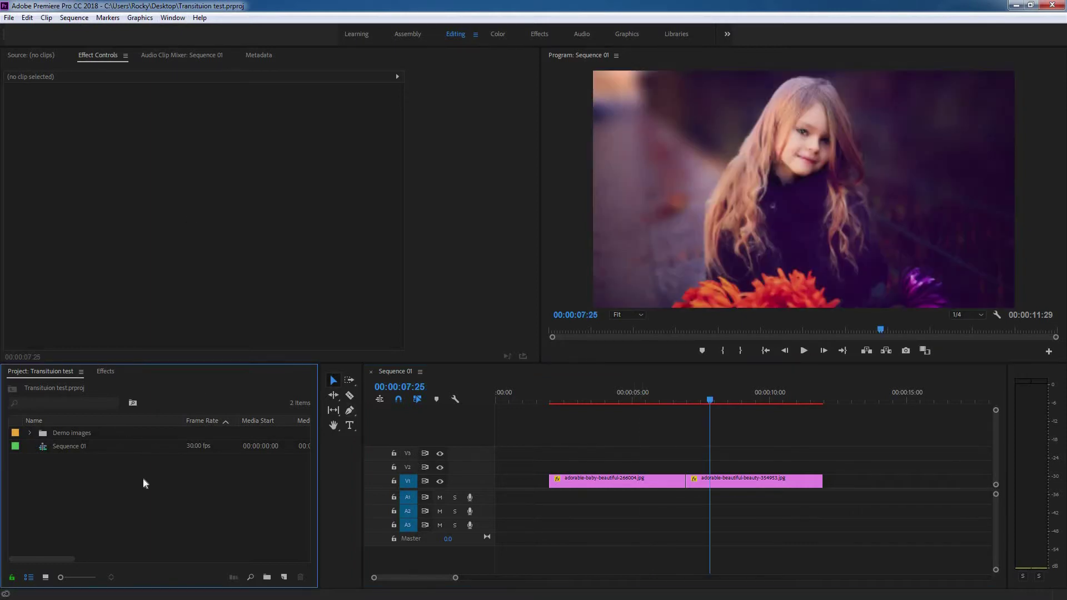
Import Transition Zone.prproj as an entire project with duplicate media importing turned off
{"action": "right_click", "coordinate": [110, 482]}
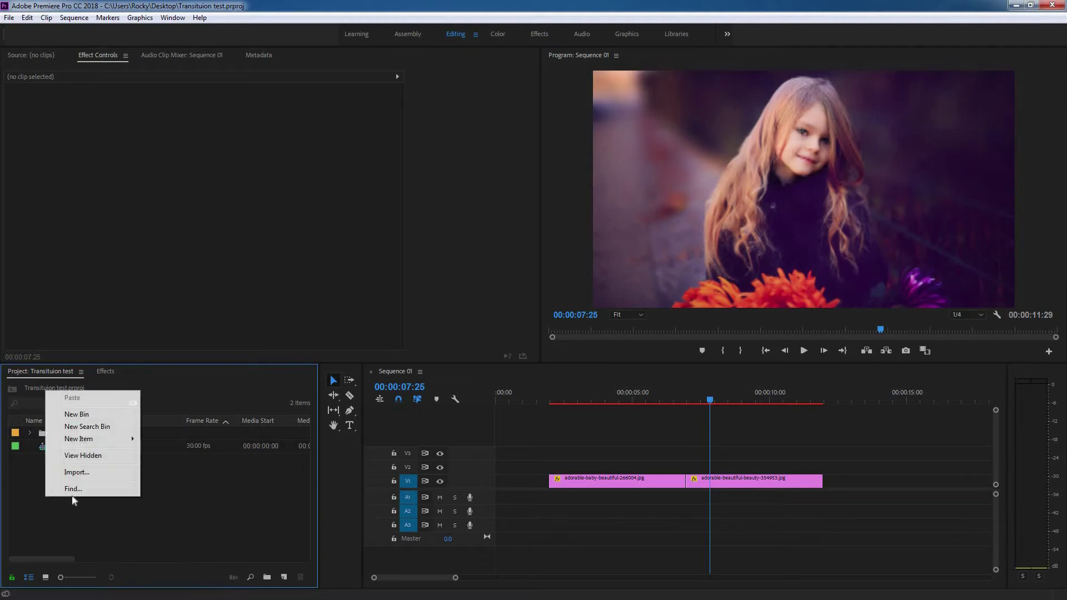
{"action": "right_click", "coordinate": [46, 497]}
{"action": "left_click", "coordinate": [82, 473]}
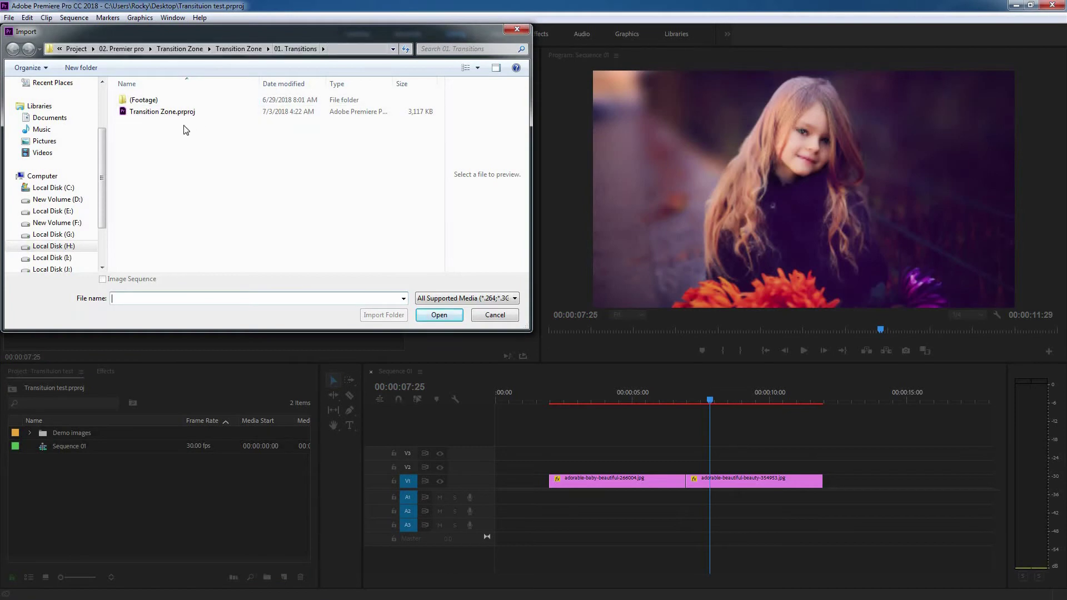
{"action": "left_click", "coordinate": [162, 115]}
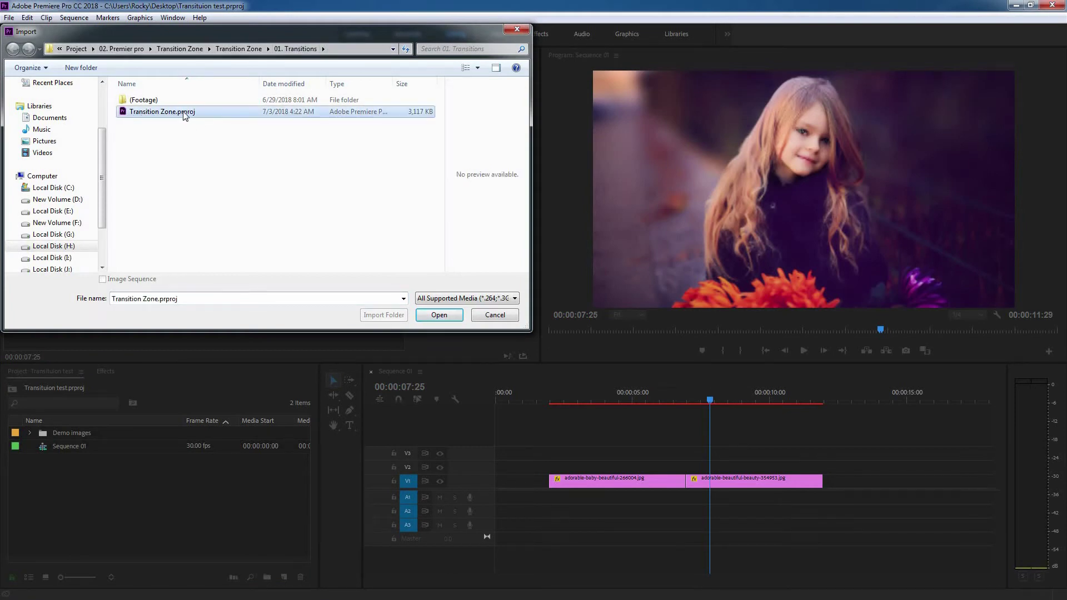
{"action": "left_click", "coordinate": [448, 315]}
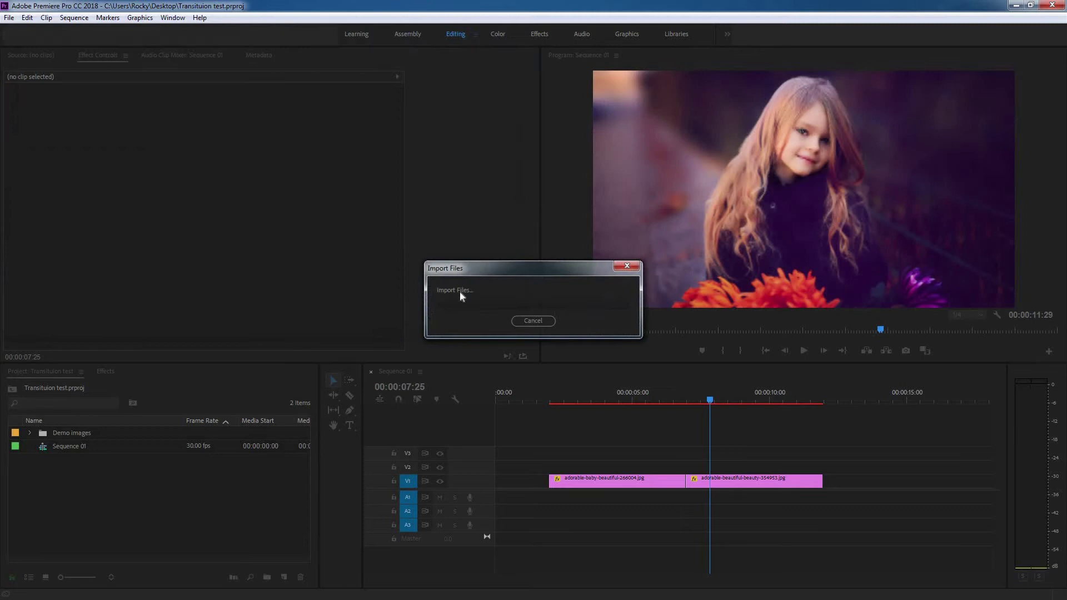
{"action": "left_click_drag", "start_coordinate": [490, 218], "coordinate": [434, 198]}
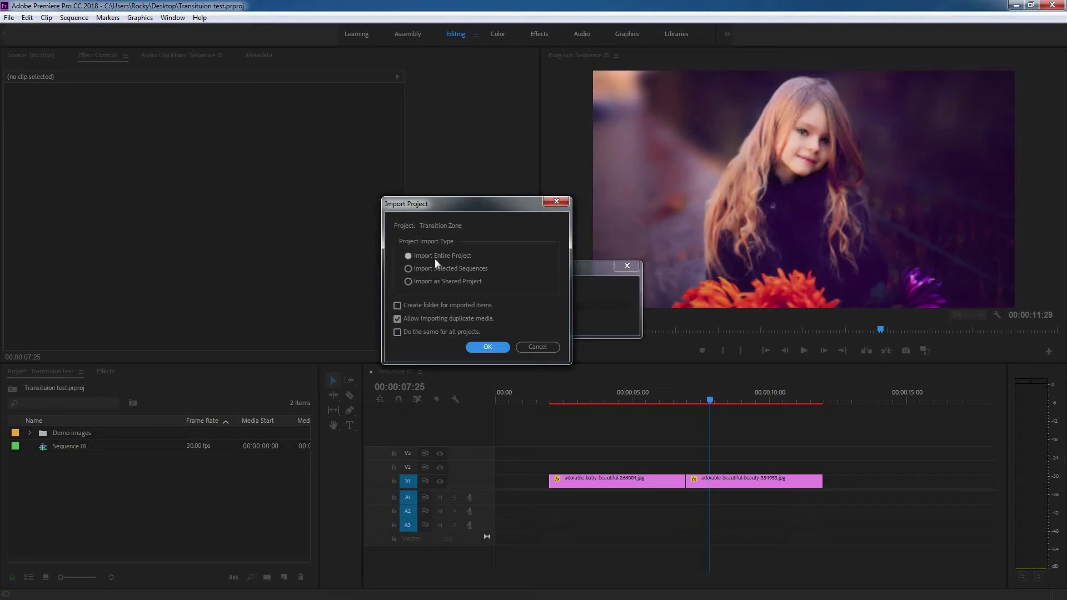
{"action": "left_click", "coordinate": [397, 320]}
{"action": "left_click", "coordinate": [485, 346]}
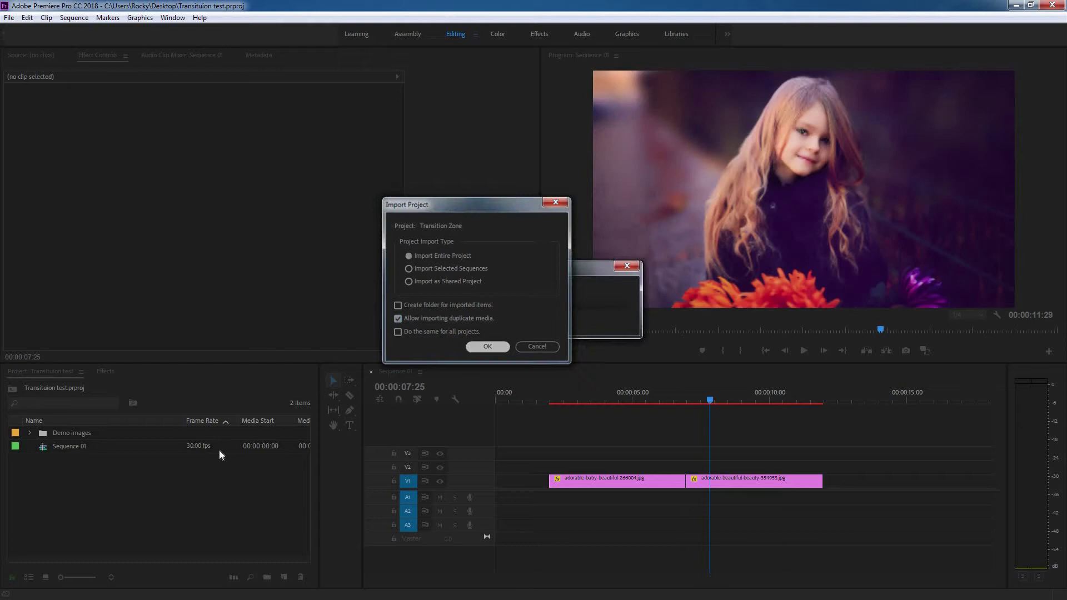
Expand the Transition Zone folder and look over 01. Transitions and 02. Assets (Ignore)
{"action": "left_click", "coordinate": [81, 480]}
{"action": "left_click", "coordinate": [69, 445]}
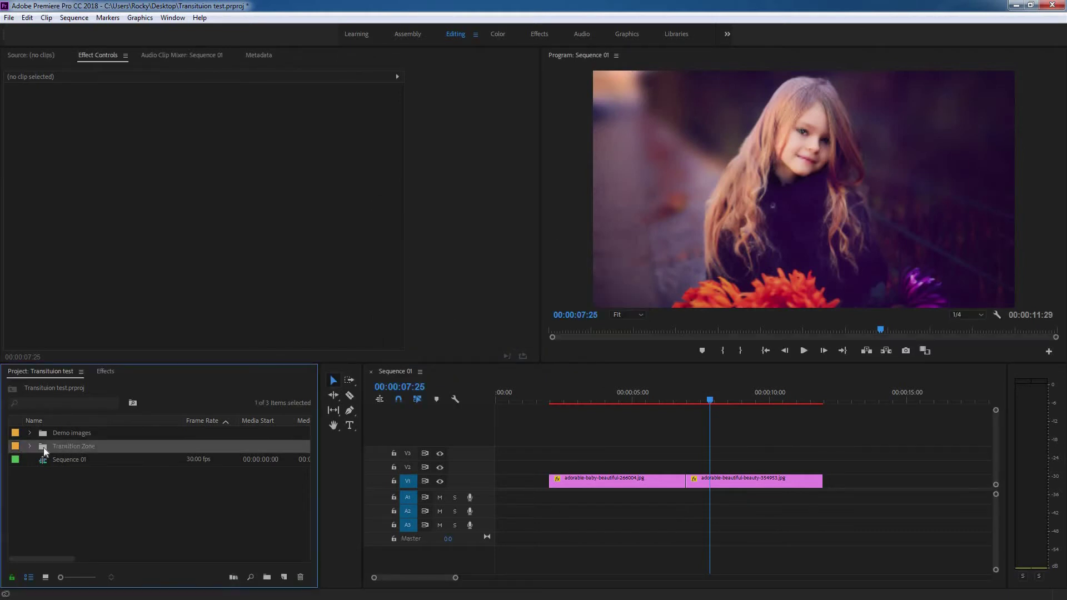
{"action": "left_click", "coordinate": [30, 446]}
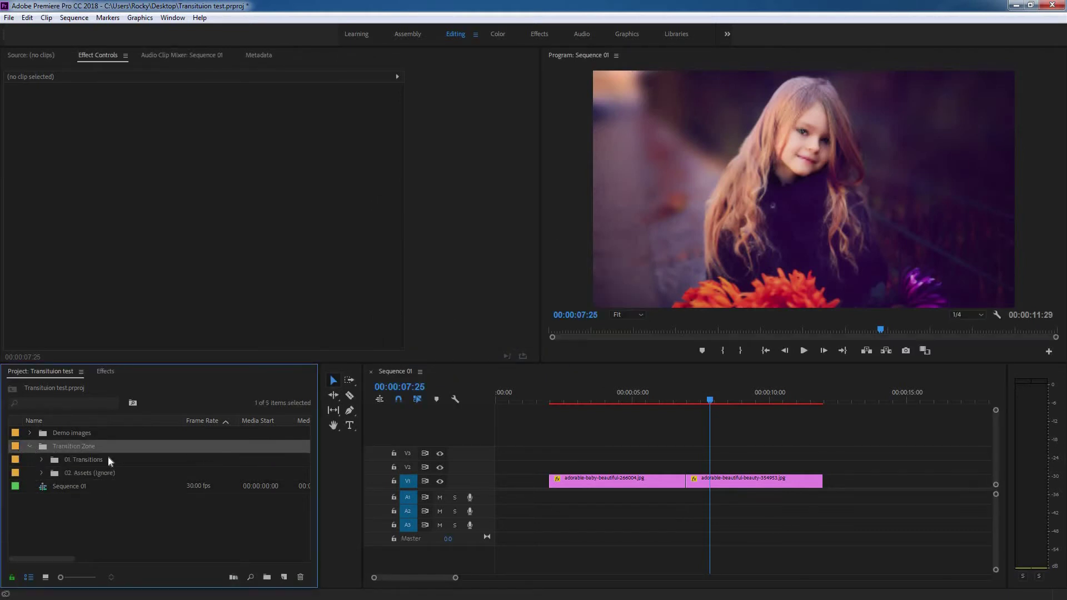
{"action": "left_click", "coordinate": [84, 462]}
{"action": "left_click", "coordinate": [86, 474]}
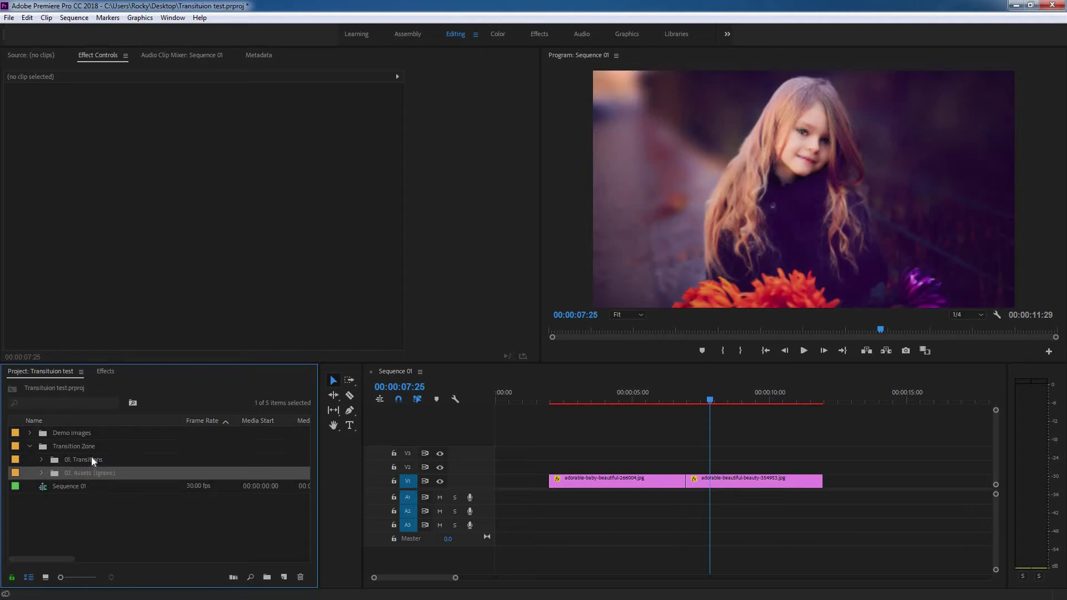
{"action": "left_click", "coordinate": [91, 456]}
{"action": "left_click", "coordinate": [74, 474]}
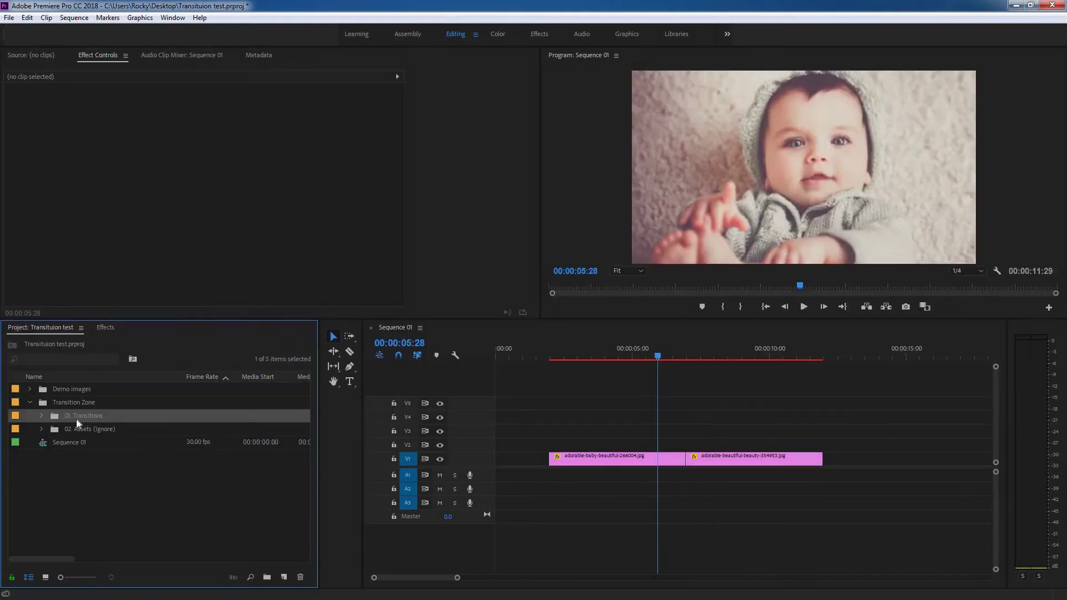
Expand 01. Transitions and step through its resolution bins, ending on the 1920x1080 set
{"action": "left_click", "coordinate": [42, 417]}
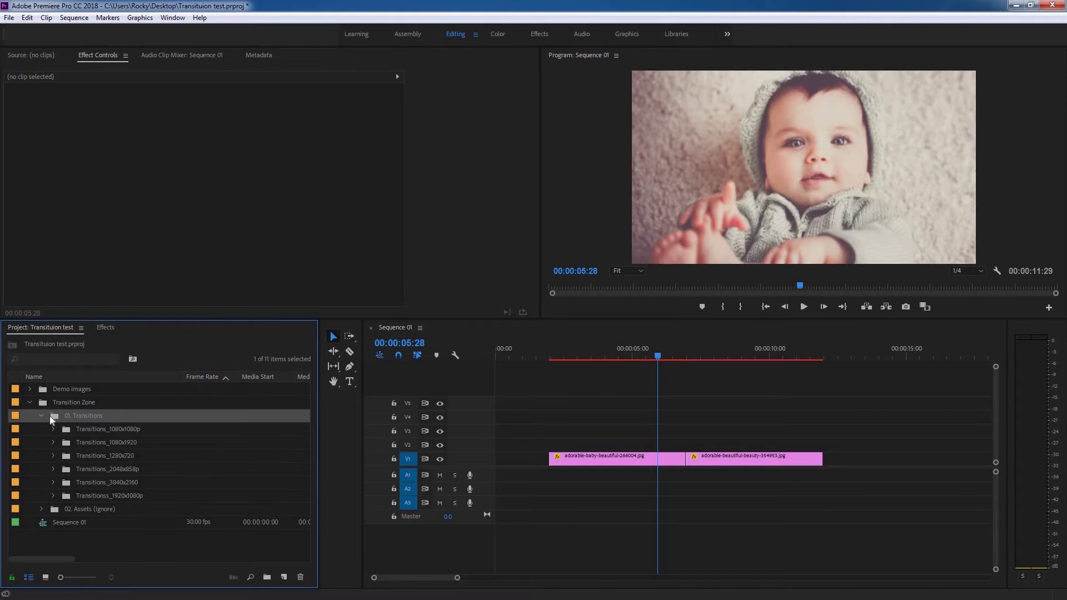
{"action": "left_click", "coordinate": [133, 429]}
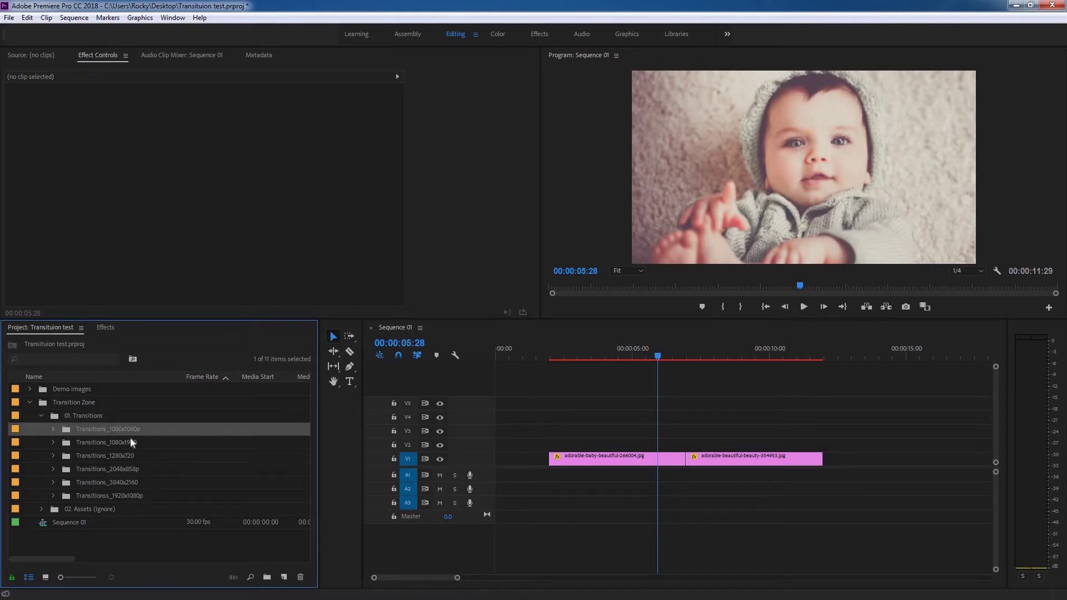
{"action": "left_click", "coordinate": [128, 442]}
{"action": "left_click", "coordinate": [122, 457]}
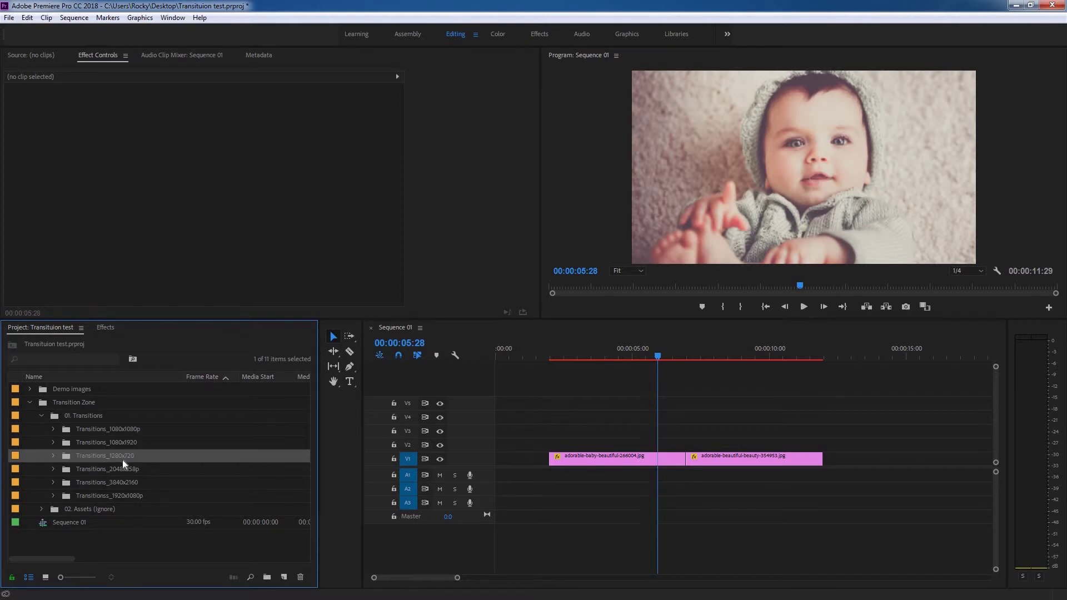
{"action": "key", "text": "Up"}
{"action": "key", "text": "Up"}
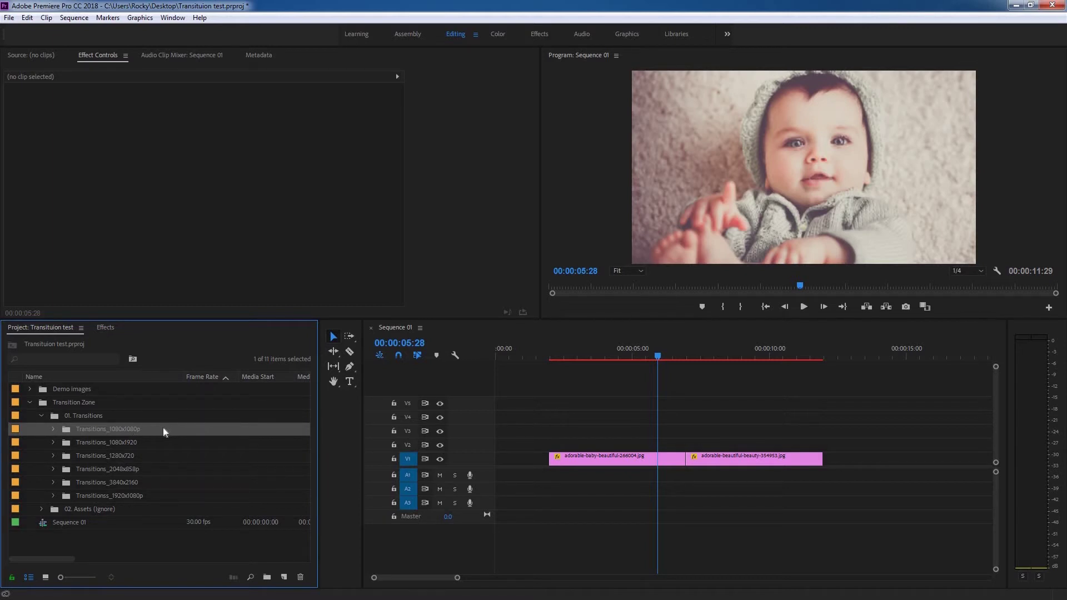
{"action": "left_click", "coordinate": [108, 443]}
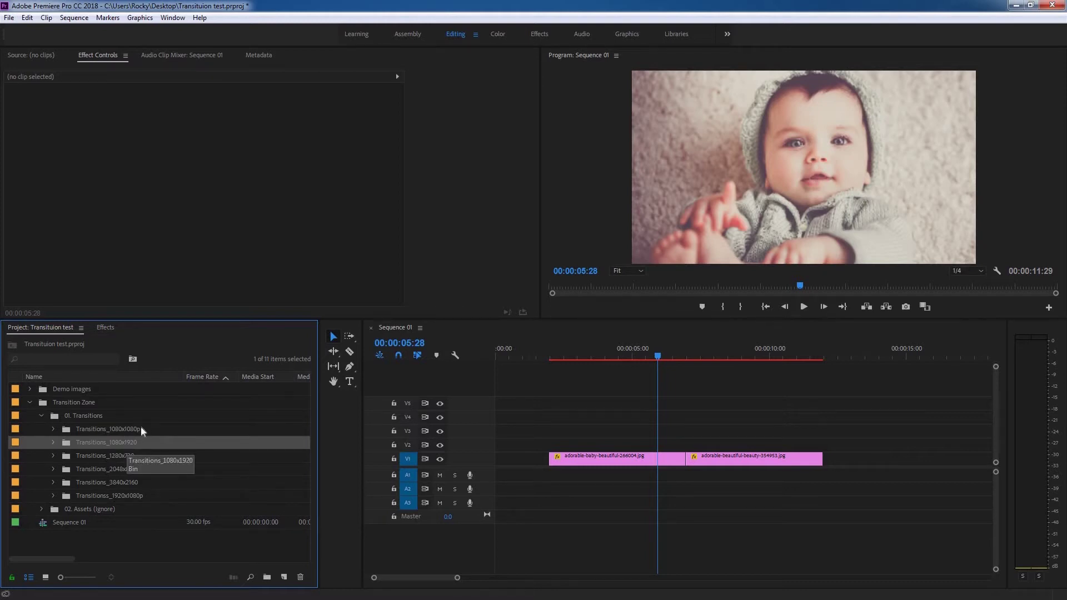
{"action": "left_click", "coordinate": [111, 456]}
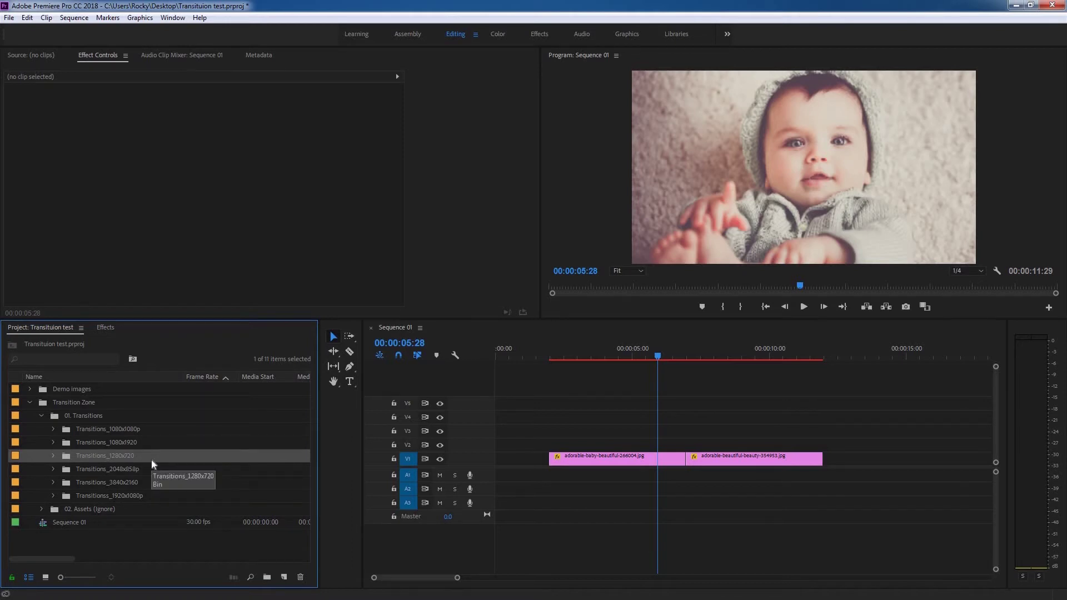
{"action": "left_click", "coordinate": [121, 469]}
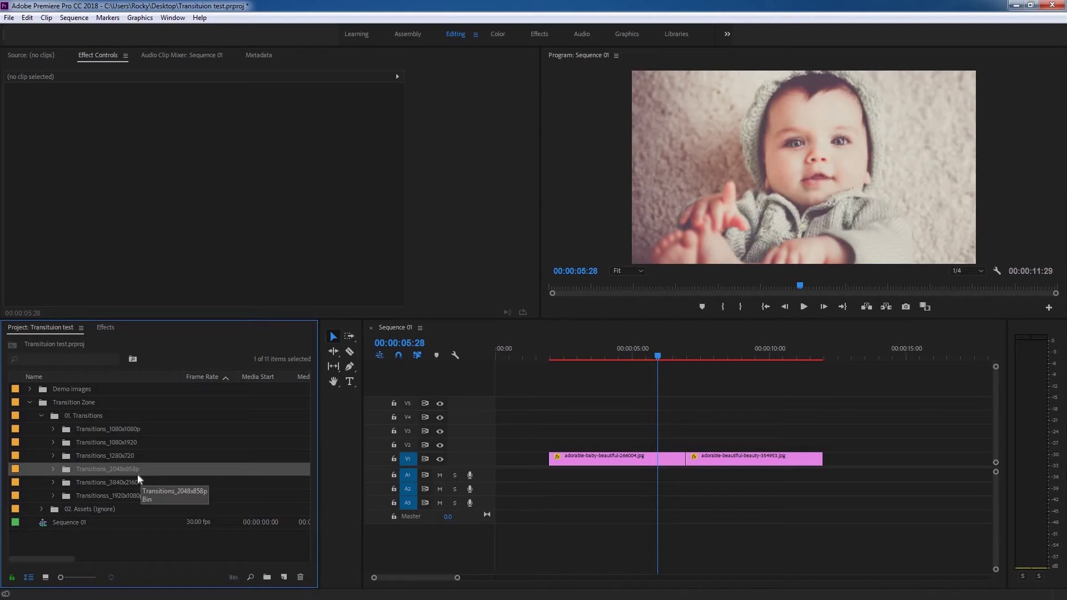
{"action": "left_click", "coordinate": [117, 482]}
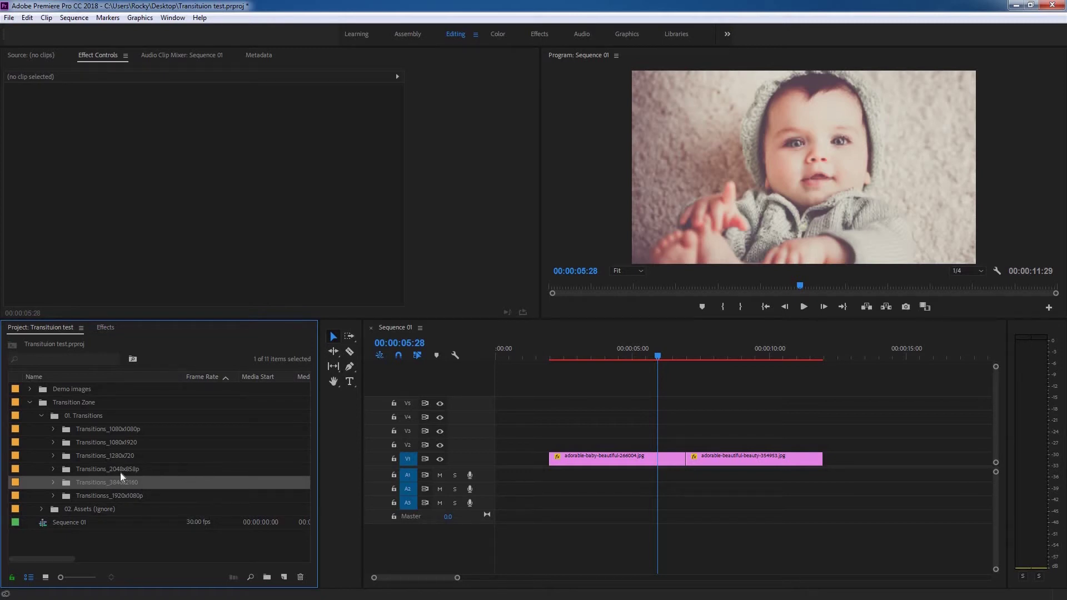
{"action": "left_click", "coordinate": [139, 495]}
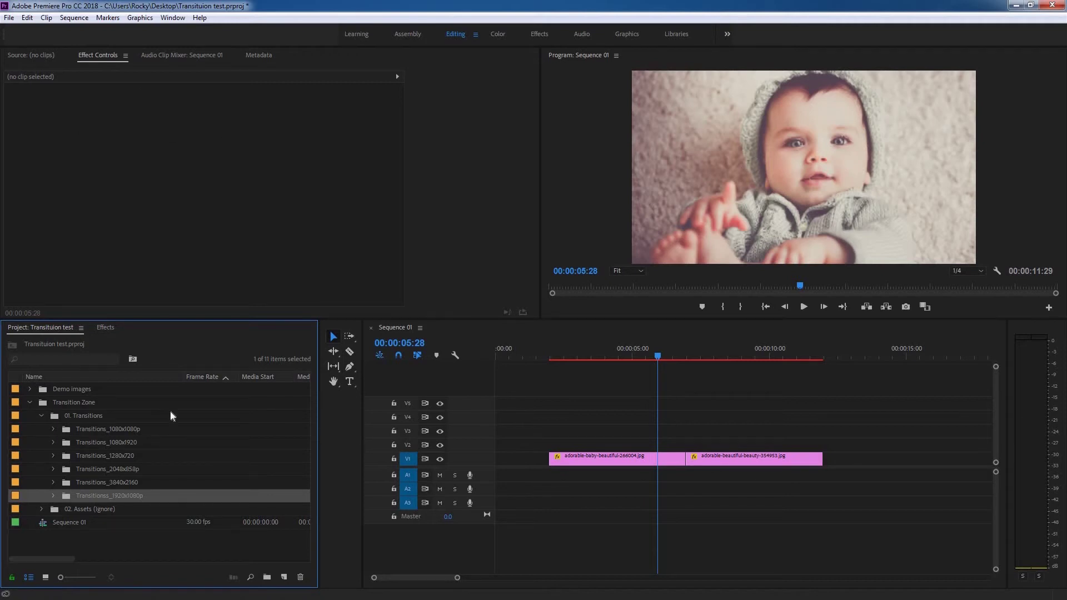
Open the Transitions_1920x1080p bin and its 01. Slide folder, showing the 16 transitions as thumbnails
{"action": "double_click", "coordinate": [68, 497]}
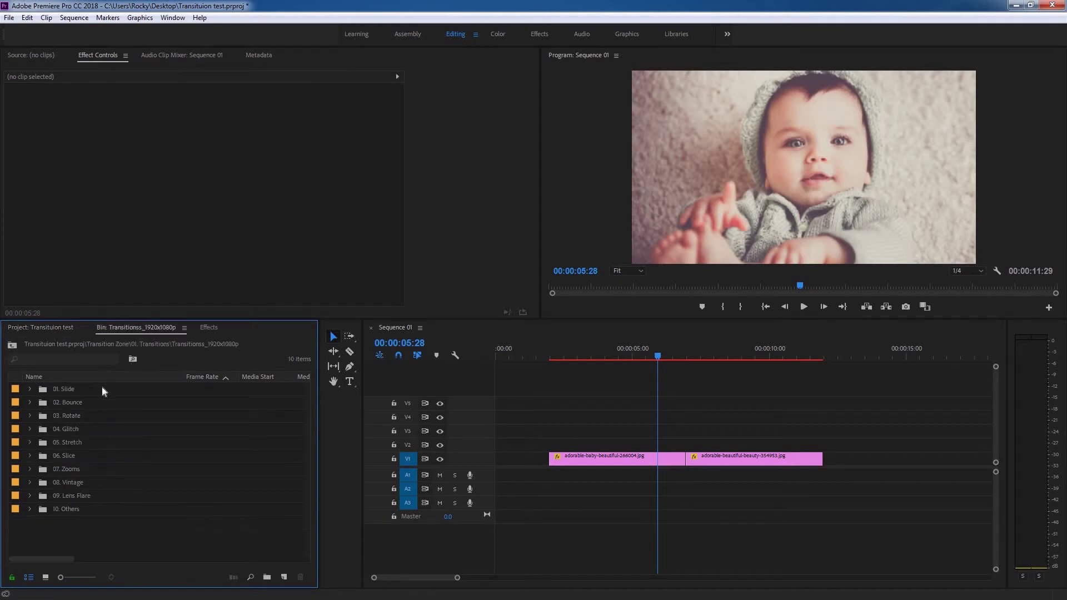
{"action": "left_click", "coordinate": [62, 391]}
{"action": "left_click", "coordinate": [65, 406]}
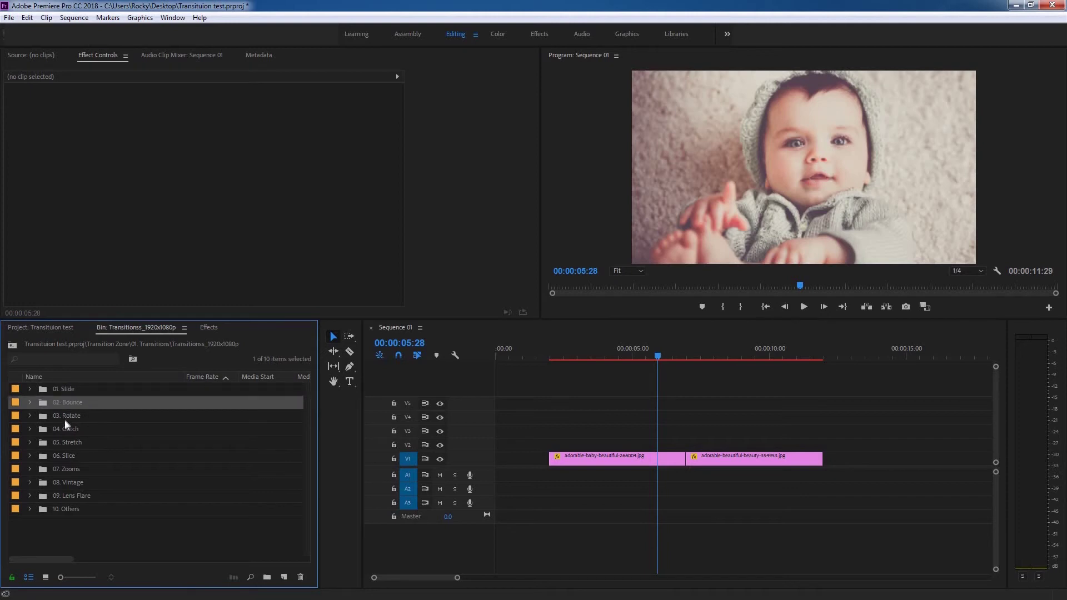
{"action": "left_click", "coordinate": [65, 419]}
{"action": "left_click", "coordinate": [103, 525]}
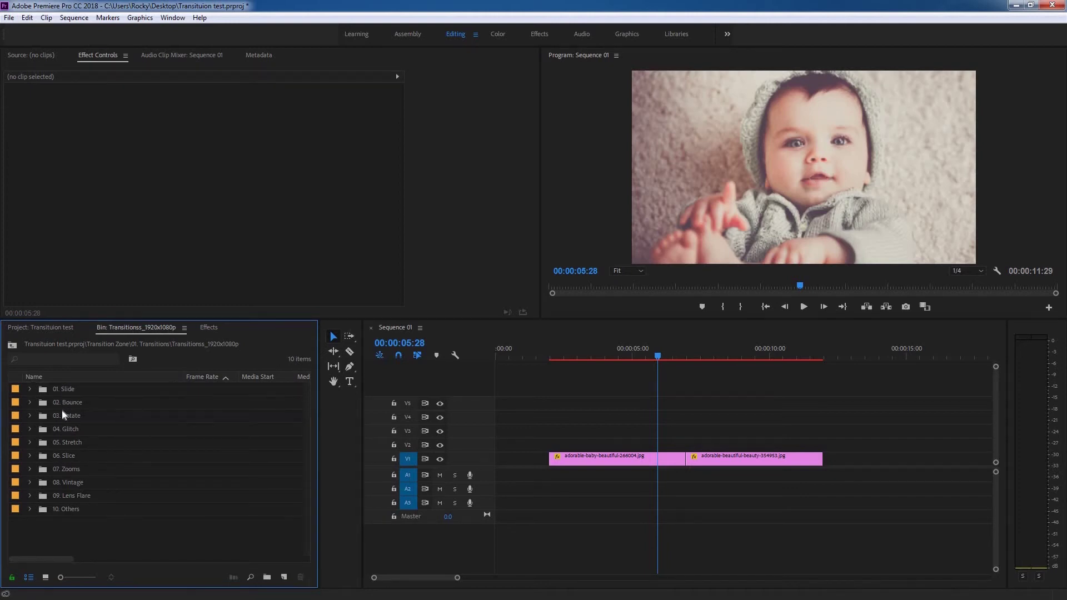
{"action": "left_click", "coordinate": [48, 388]}
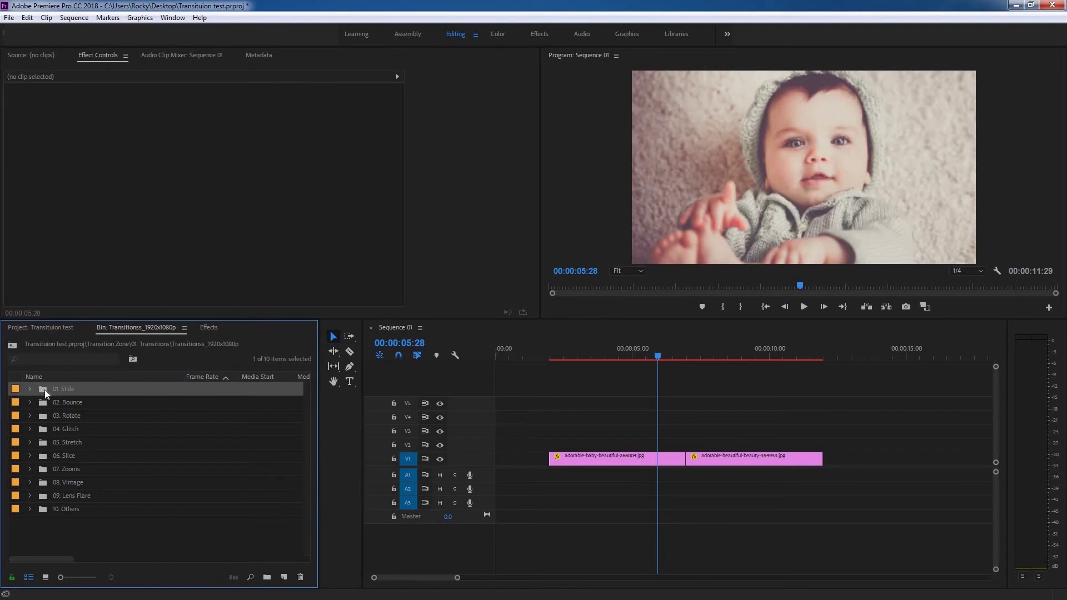
{"action": "double_click", "coordinate": [45, 391]}
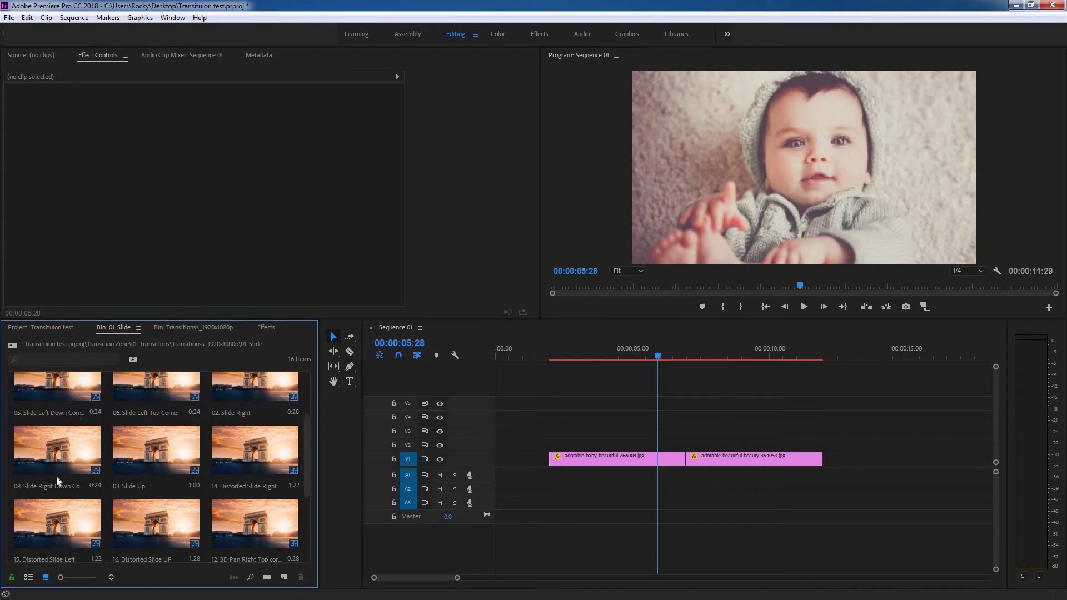
{"action": "left_click", "coordinate": [29, 578]}
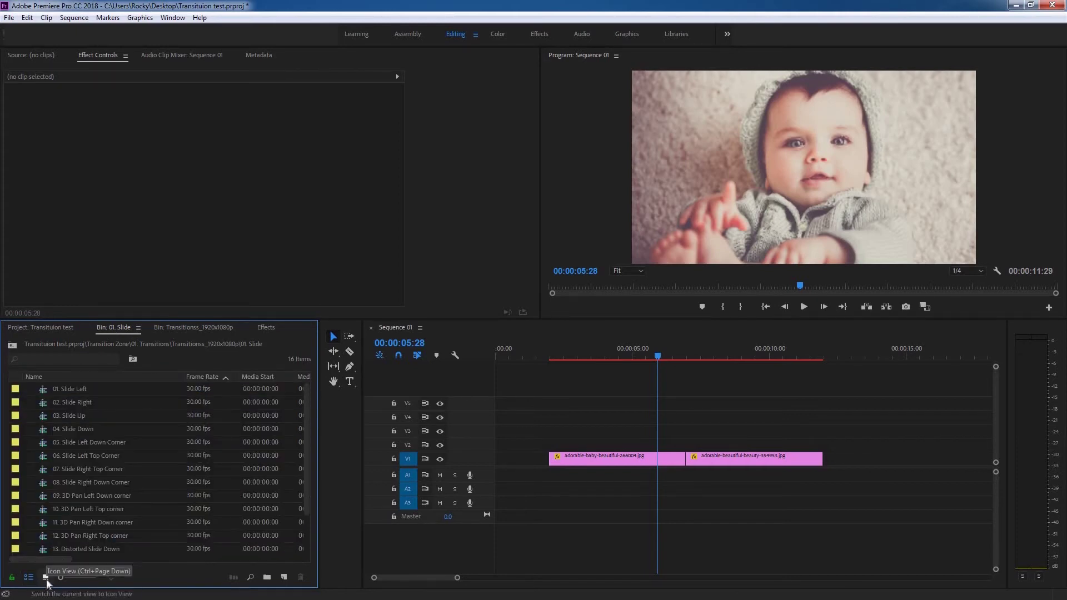
{"action": "left_click", "coordinate": [46, 579]}
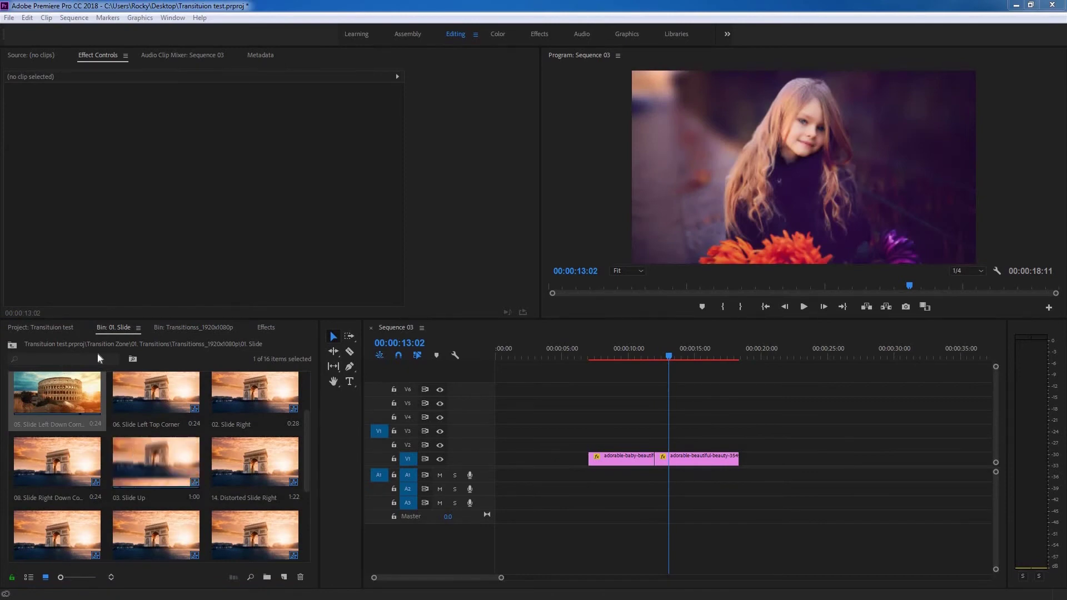
Turn off the V1 source patch in Sequence 03 and select 08. Slide Right Down Corner
{"action": "left_click", "coordinate": [382, 355]}
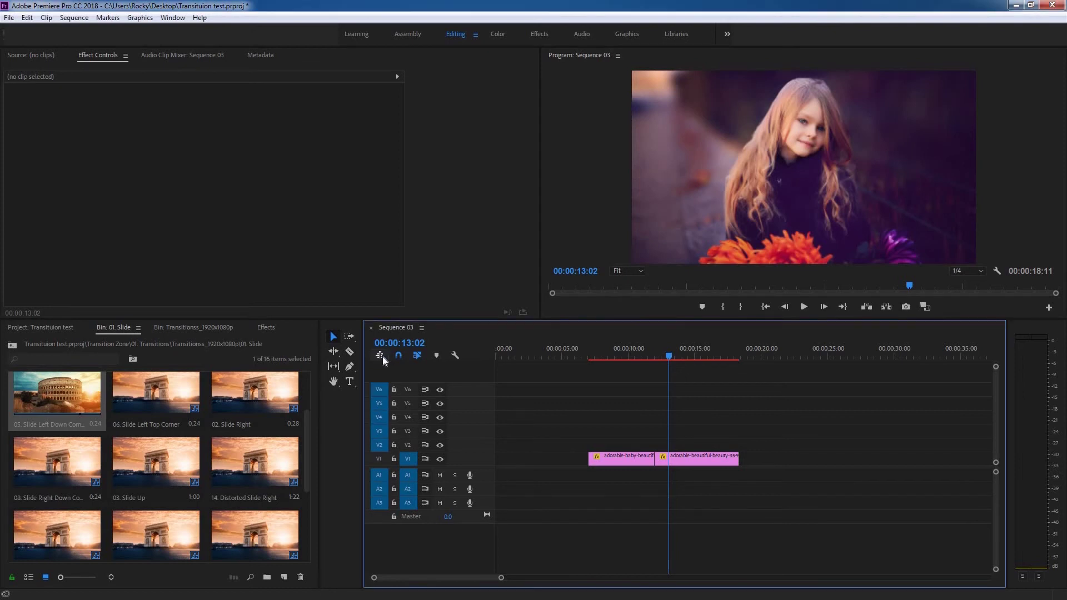
{"action": "left_click", "coordinate": [376, 461]}
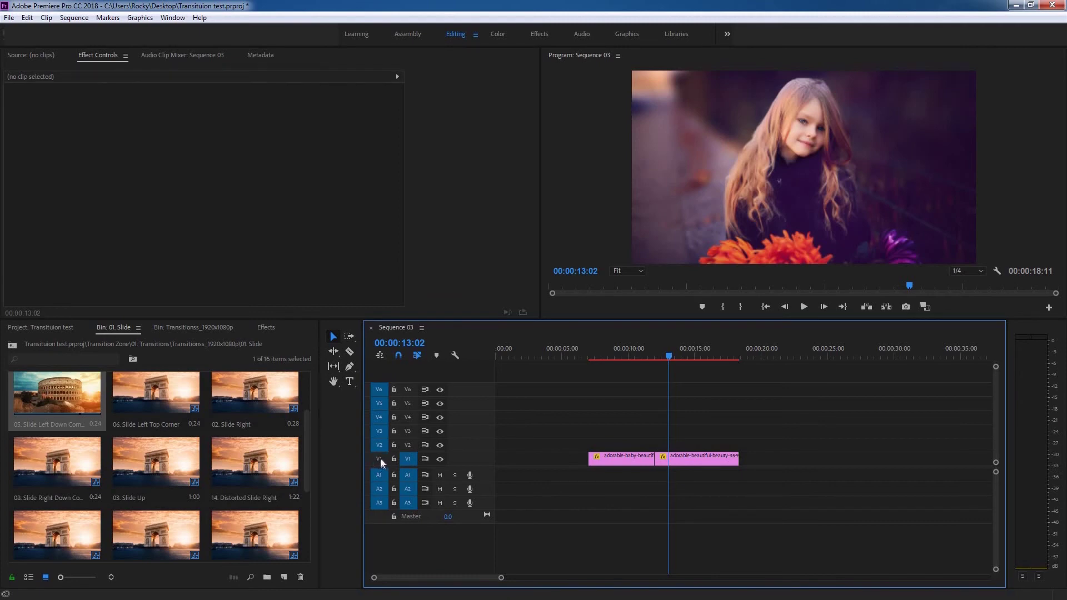
{"action": "left_click", "coordinate": [159, 471]}
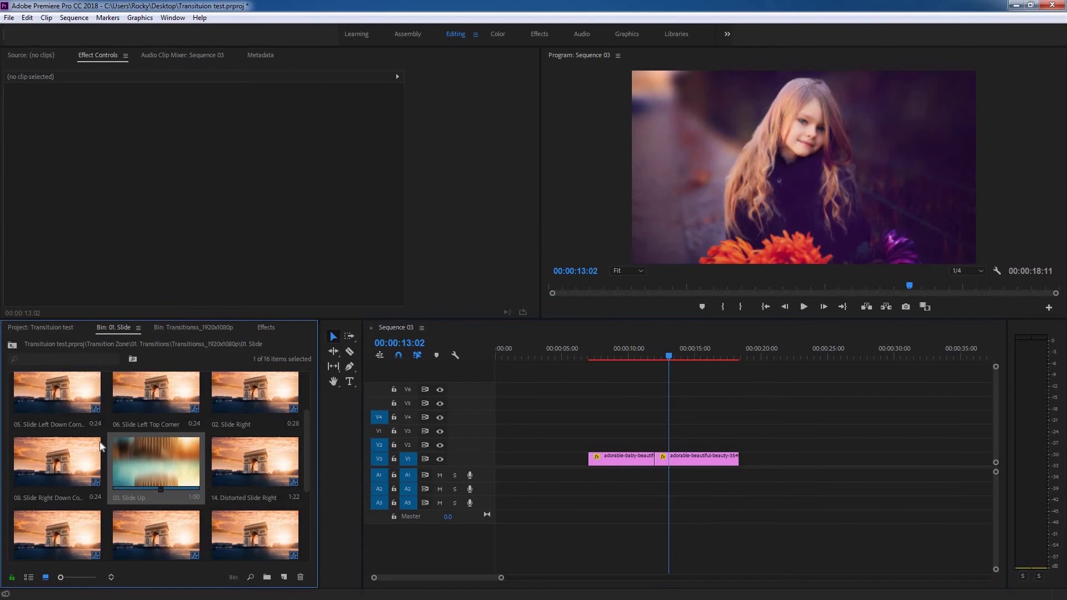
{"action": "left_click", "coordinate": [37, 471]}
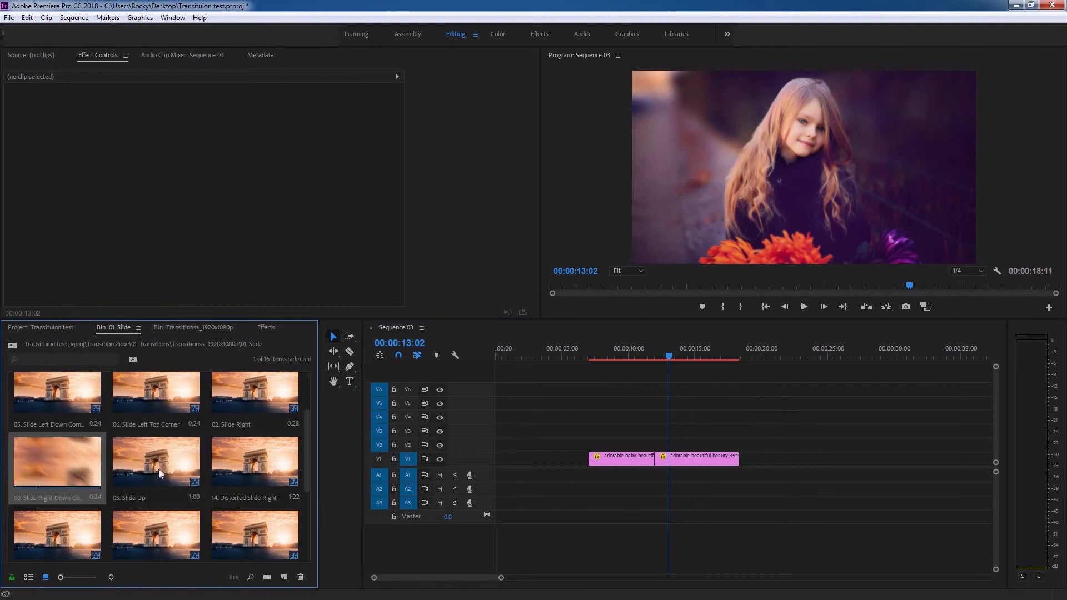
Drop 08. Slide Right Down Corner over the photo cut, zoom in and play it back
{"action": "left_click_drag", "start_coordinate": [27, 472], "coordinate": [658, 445]}
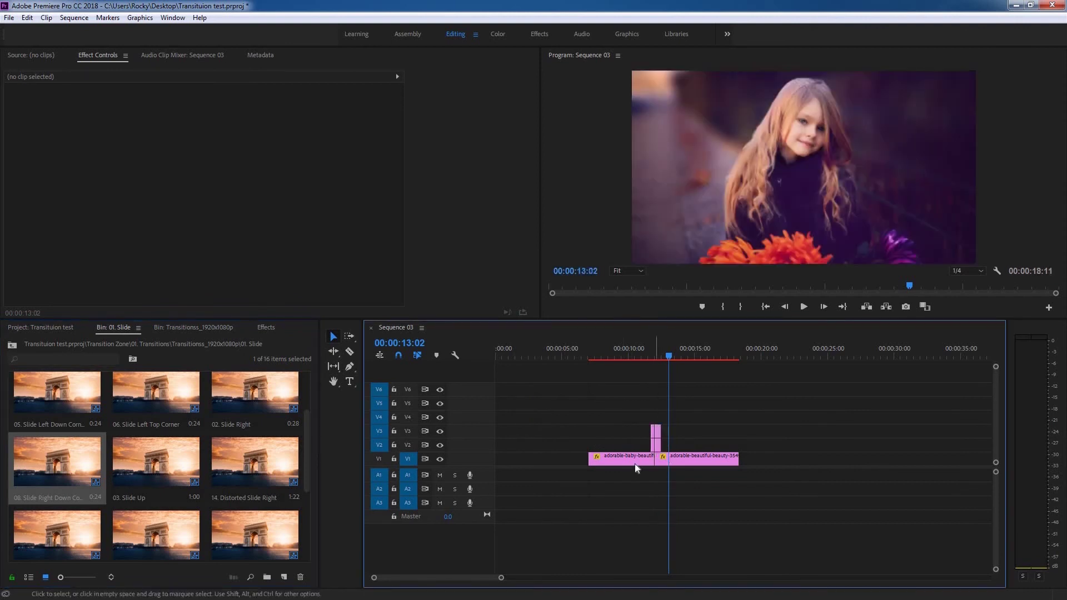
{"action": "key", "text": "equal"}
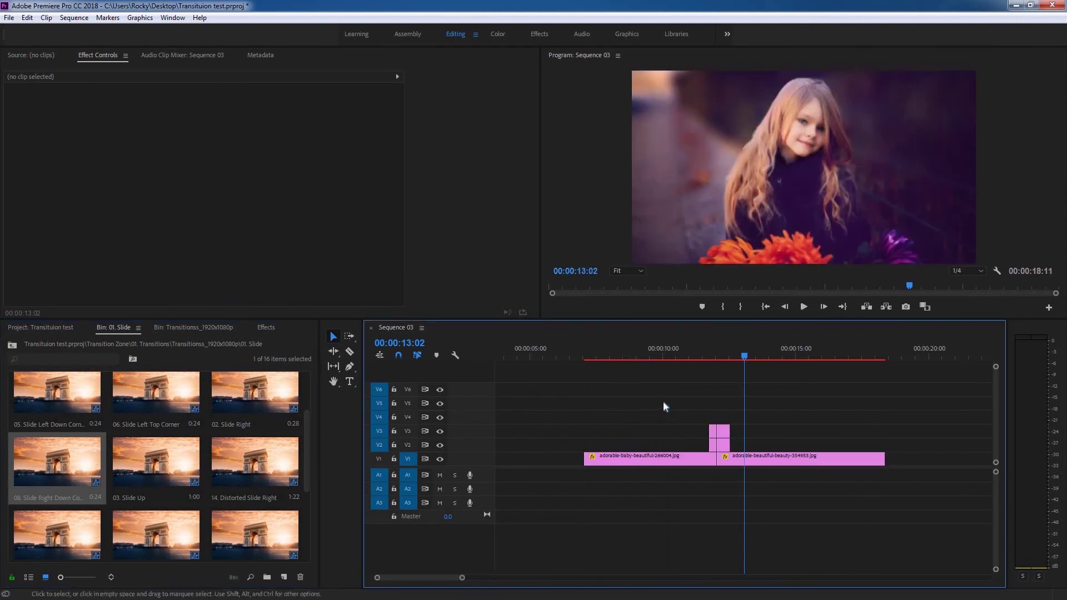
{"action": "left_click", "coordinate": [692, 350]}
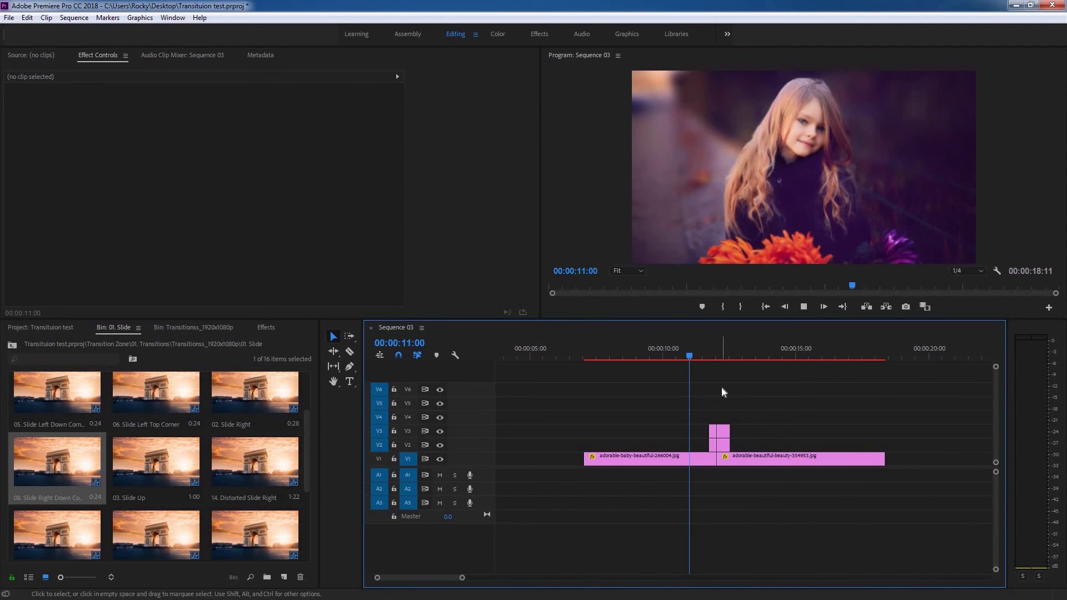
{"action": "key", "text": "space"}
{"action": "key", "text": "ctrl+z"}
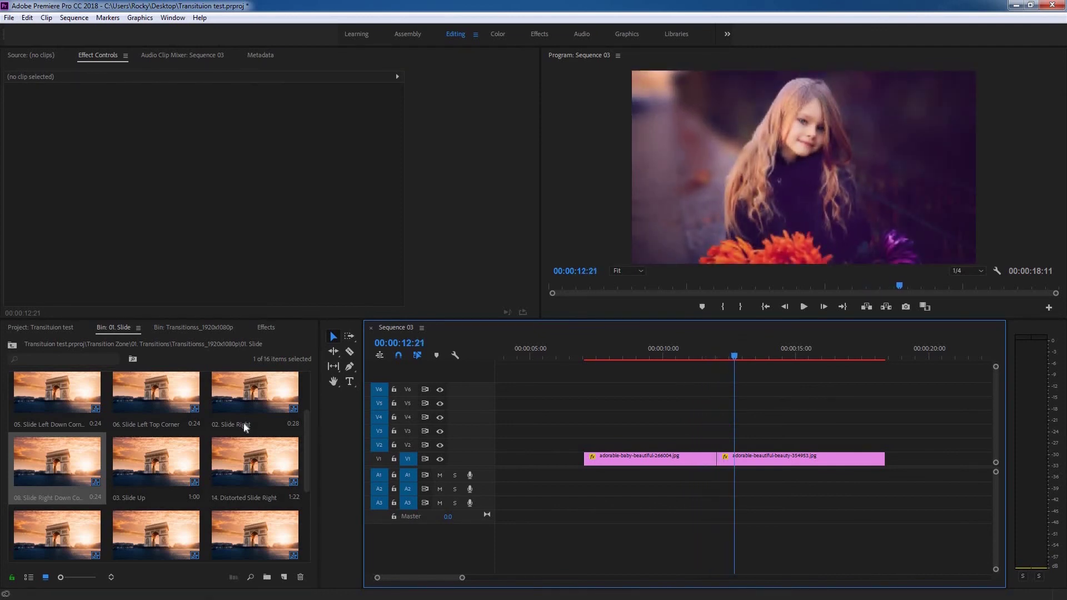
Place the 10. 3D Pan Left Top corner transition over the cut, playhead parked just before it
{"action": "scroll", "coordinate": [255, 442], "scroll_direction": "down", "scroll_amount": 4}
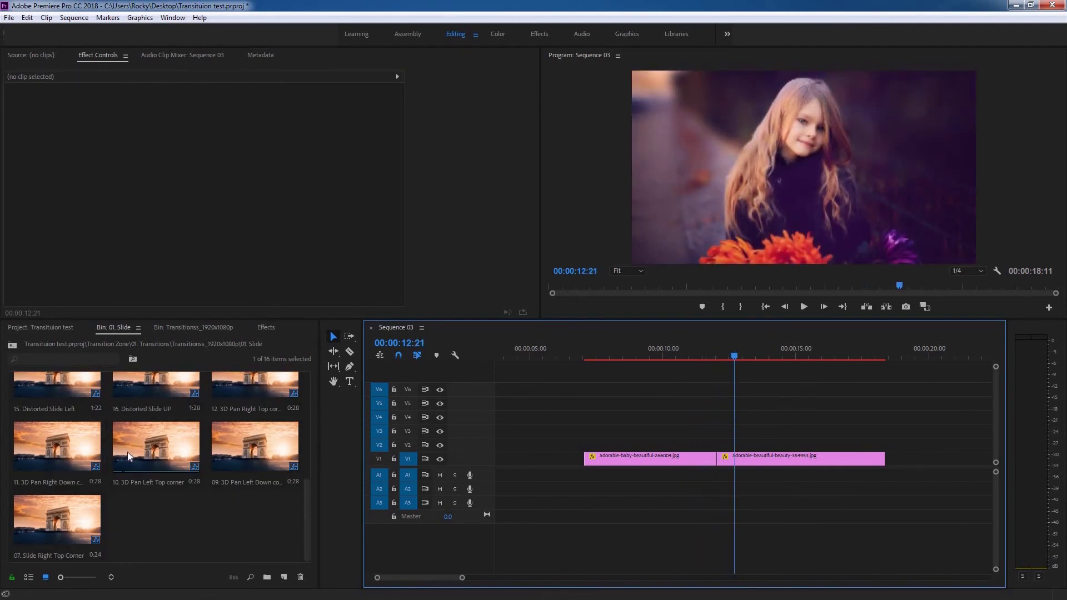
{"action": "left_click_drag", "start_coordinate": [178, 446], "coordinate": [717, 428]}
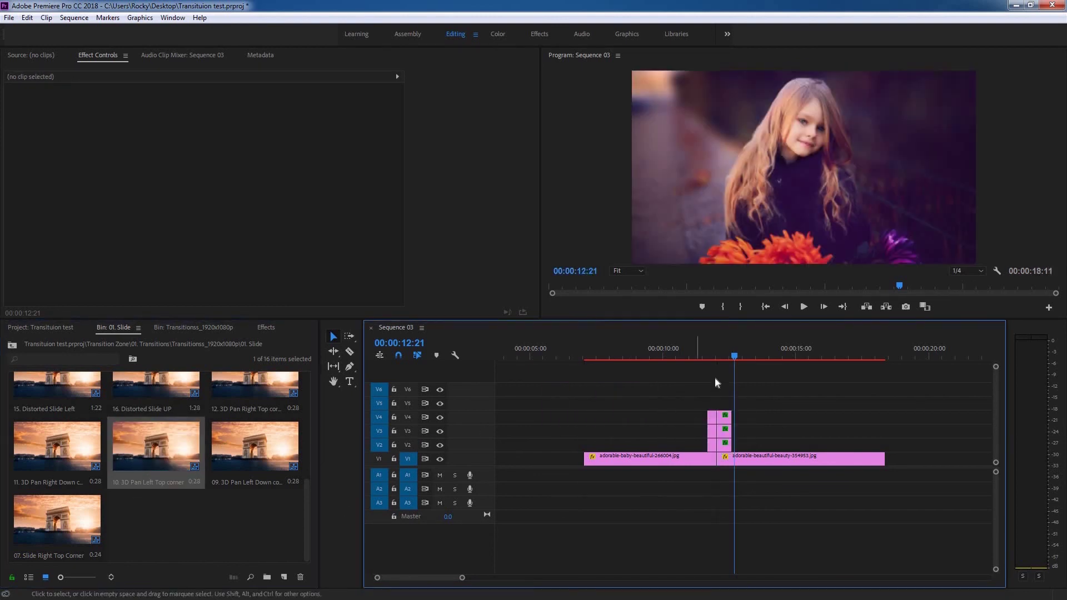
{"action": "left_click", "coordinate": [705, 358]}
{"action": "left_click_drag", "start_coordinate": [705, 357], "coordinate": [698, 357]}
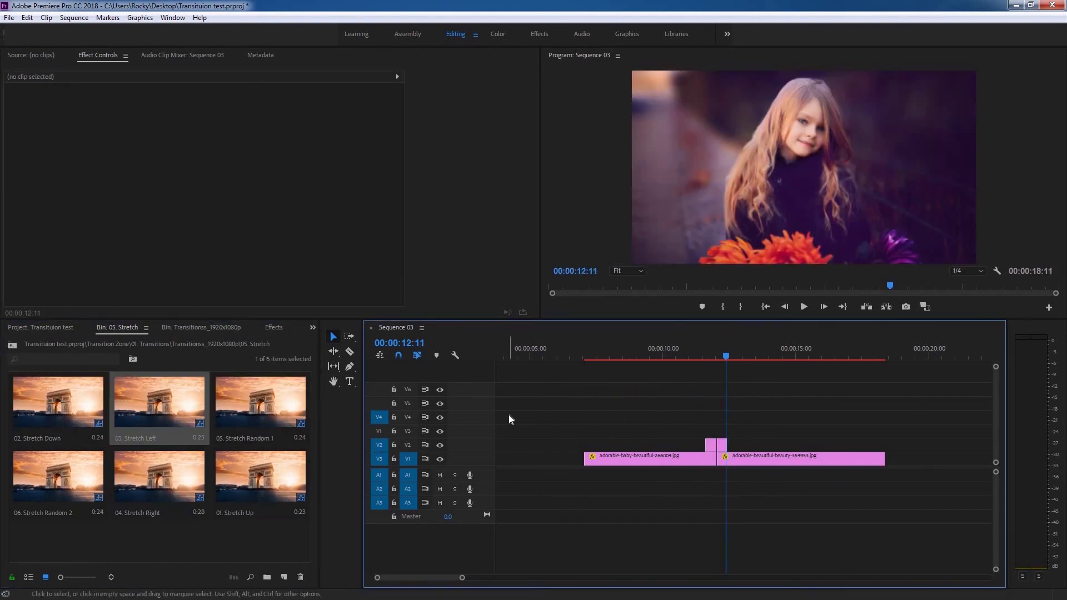